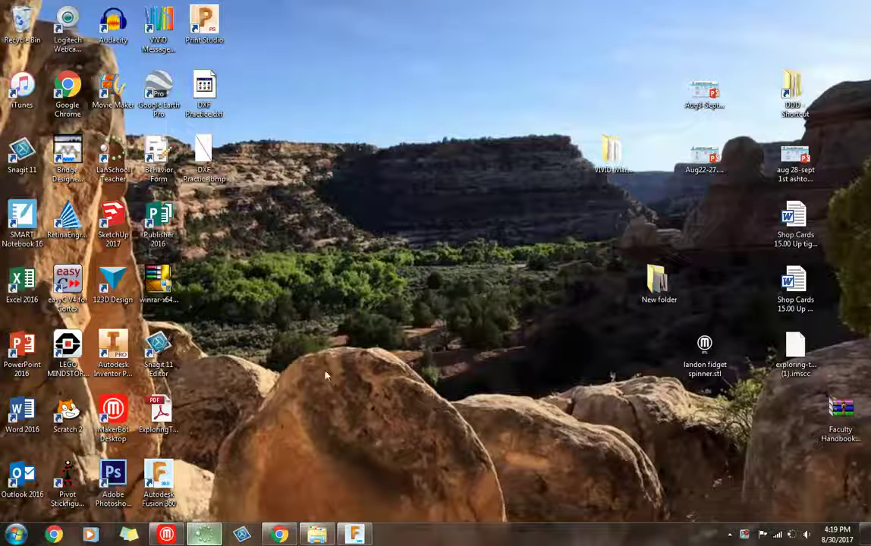
# - Launch Autodesk Fusion 360 from its desktop icon
pyautogui.doubleClick(159, 480)
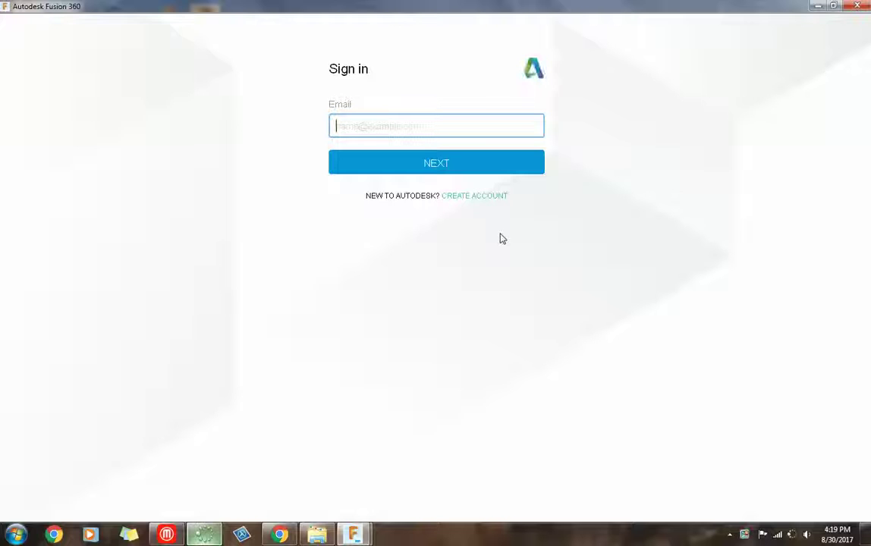
# - Go to the Create account form from the Autodesk sign-in screen
pyautogui.click(477, 201)
# - Enter the account holder's first name, last name and school e-mail address
pyautogui.click(382, 110)
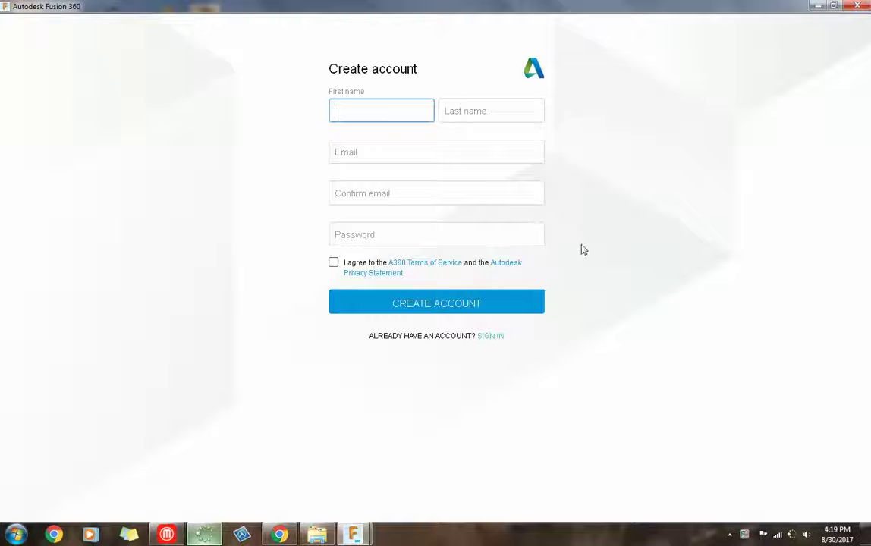
pyautogui.press('Tab')
pyautogui.press('Tab')
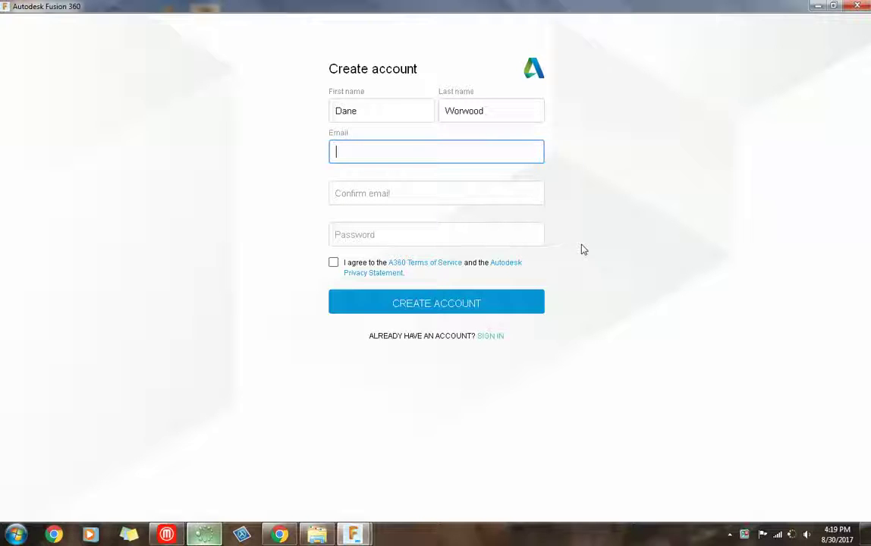
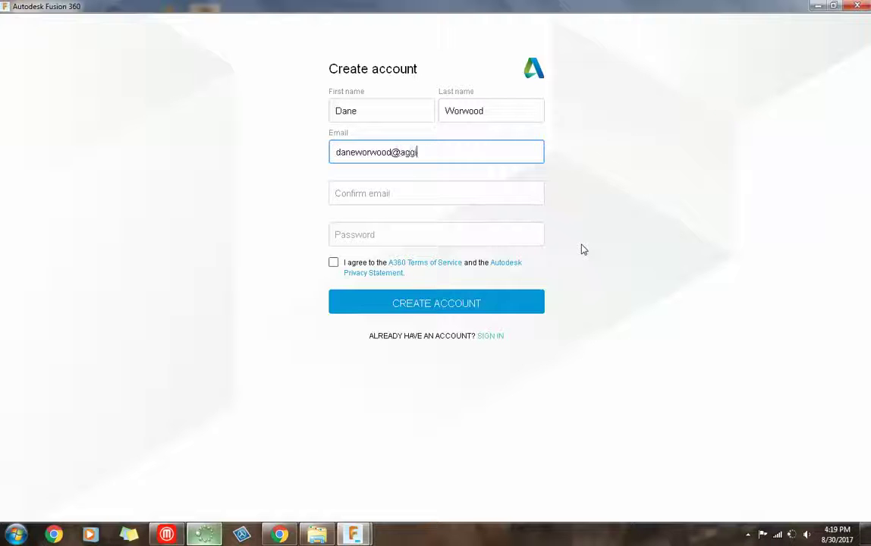
# - Re-enter the same e-mail address in the Confirm email field
pyautogui.click(430, 185)
pyautogui.click(482, 157)
pyautogui.moveTo(478, 154); pyautogui.dragTo(304, 140)
pyautogui.click(392, 191)
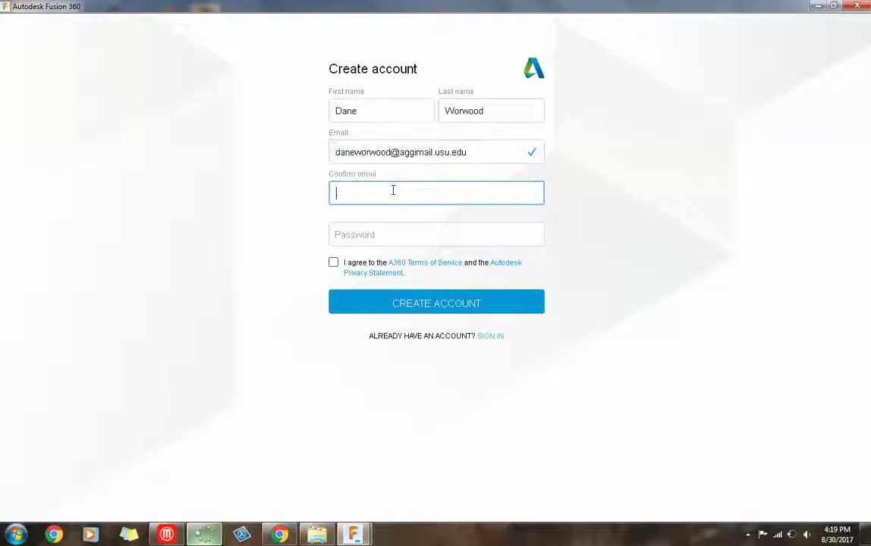
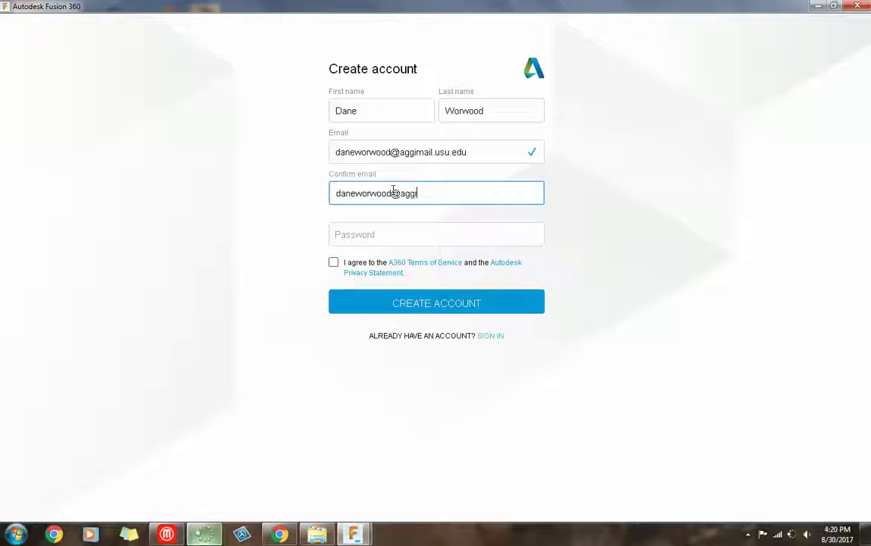
# - Type the account password and accept the terms of service and privacy statement
pyautogui.click(409, 227)
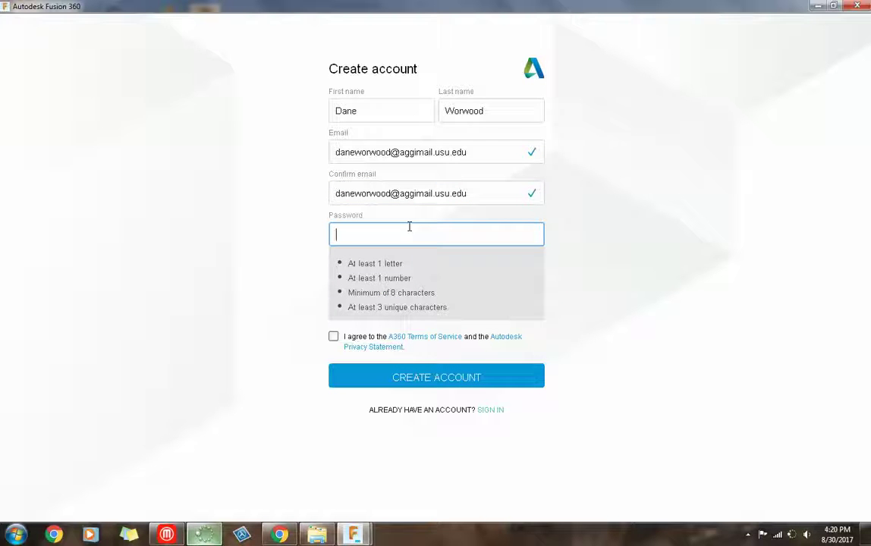
pyautogui.write('••••')
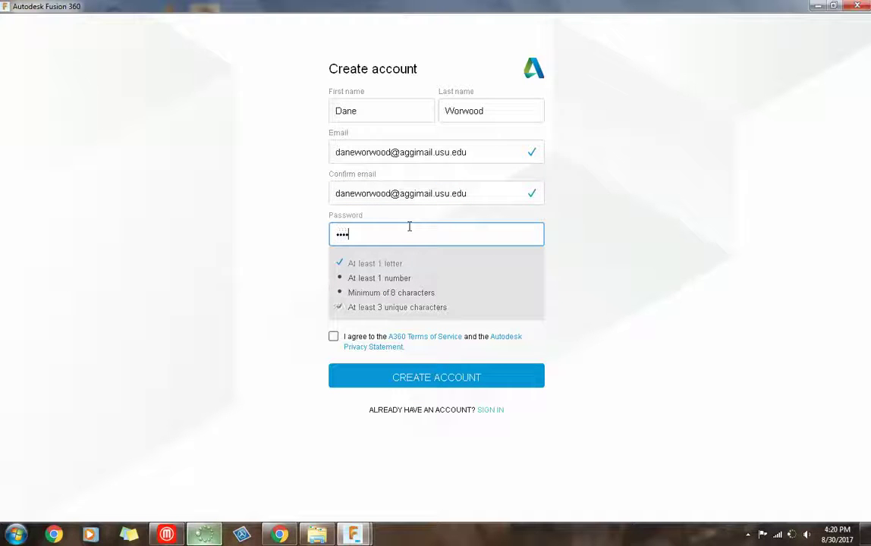
pyautogui.press('BackSpace')
pyautogui.press('BackSpace')
pyautogui.press('BackSpace')
pyautogui.press('BackSpace')
pyautogui.write('•••••••••••')
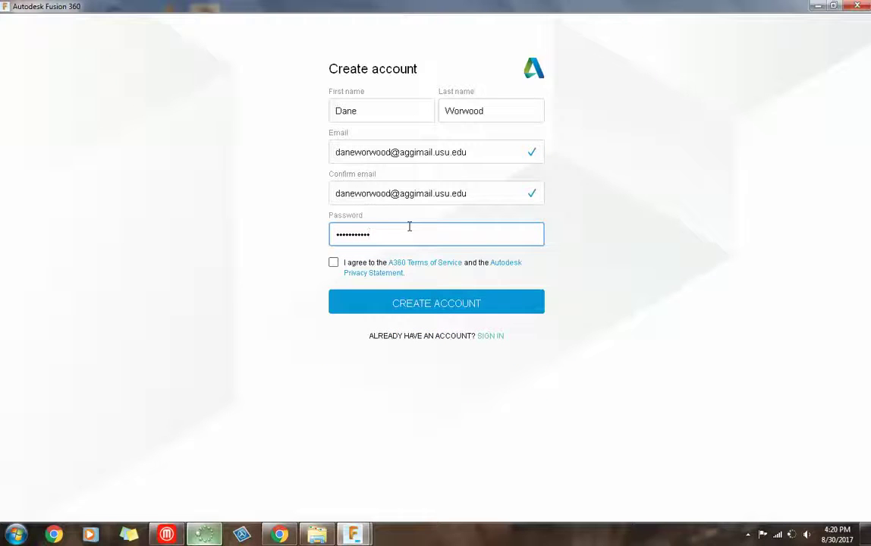
pyautogui.click(333, 262)
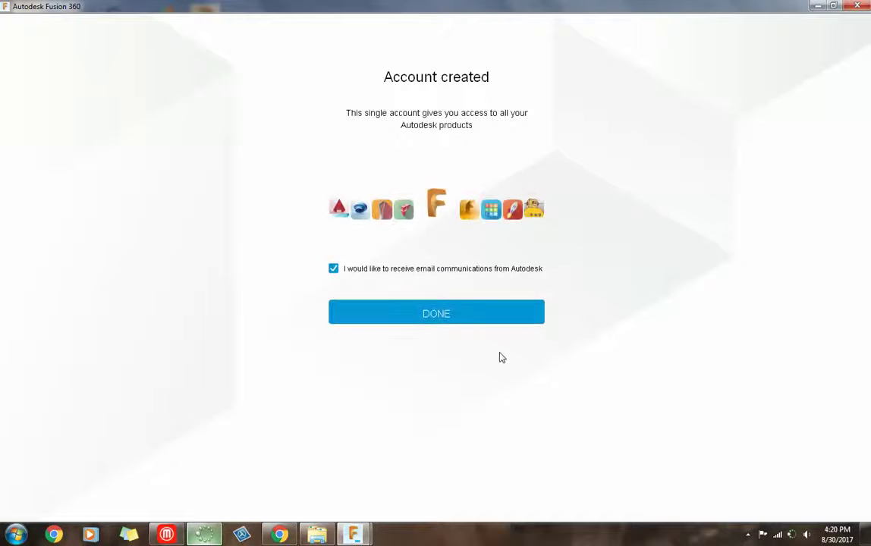
# - Untick receiving Autodesk email communications and finish the account creation
pyautogui.click(334, 270)
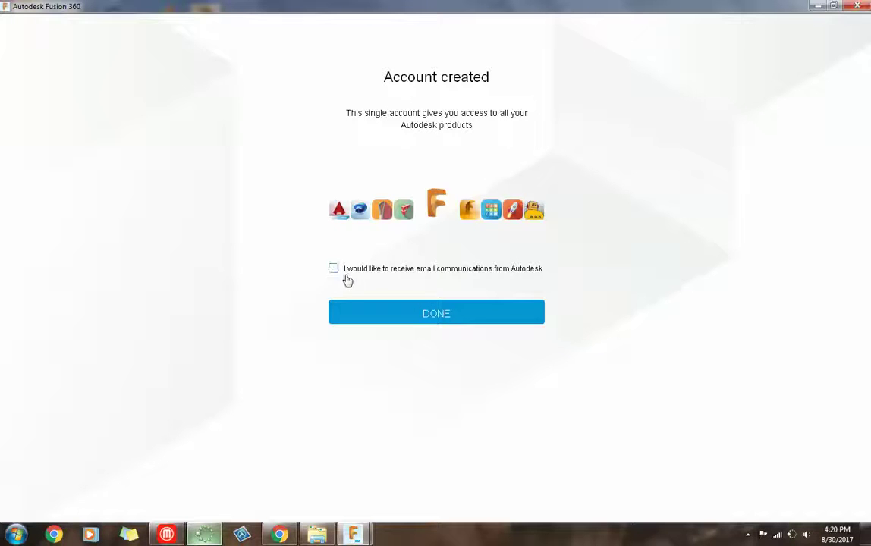
pyautogui.click(395, 317)
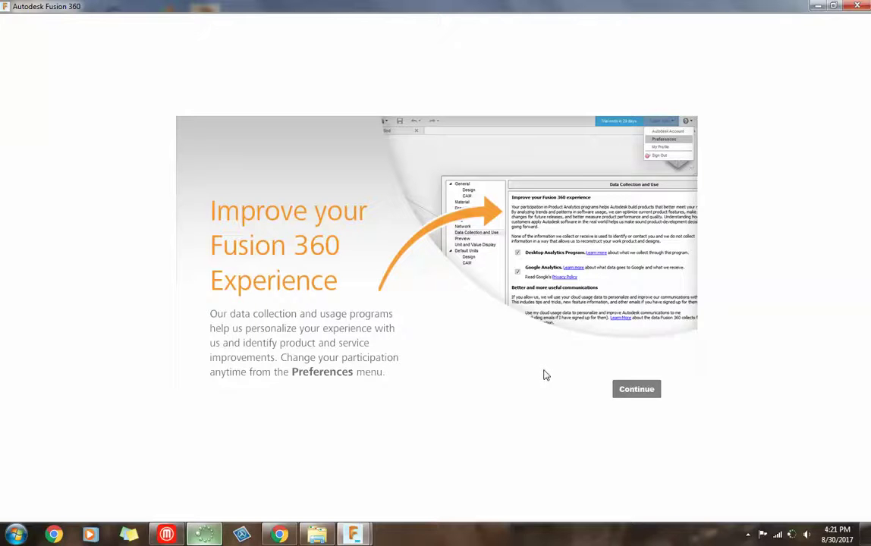
# - Continue past the Improve your Fusion 360 Experience data-collection notice
pyautogui.click(640, 390)
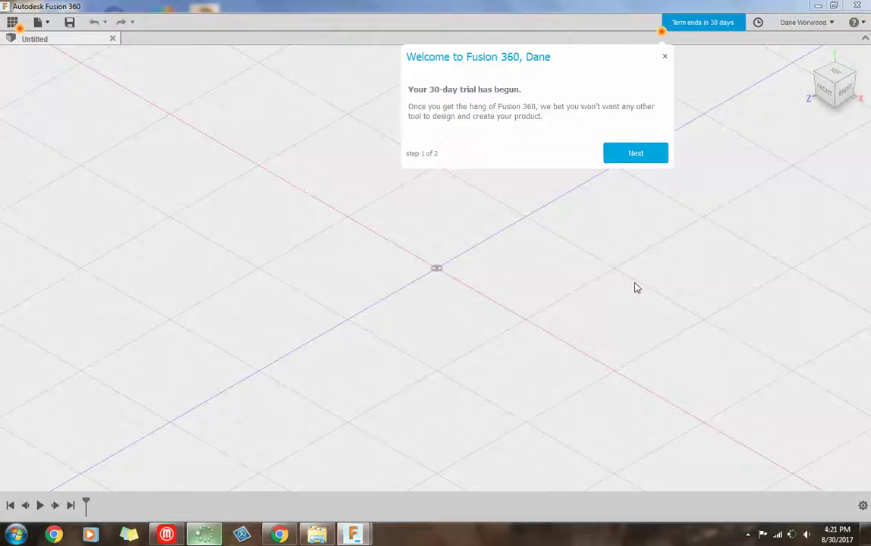
# - Step through the Welcome tip and close The Data Panel tip
pyautogui.click(641, 154)
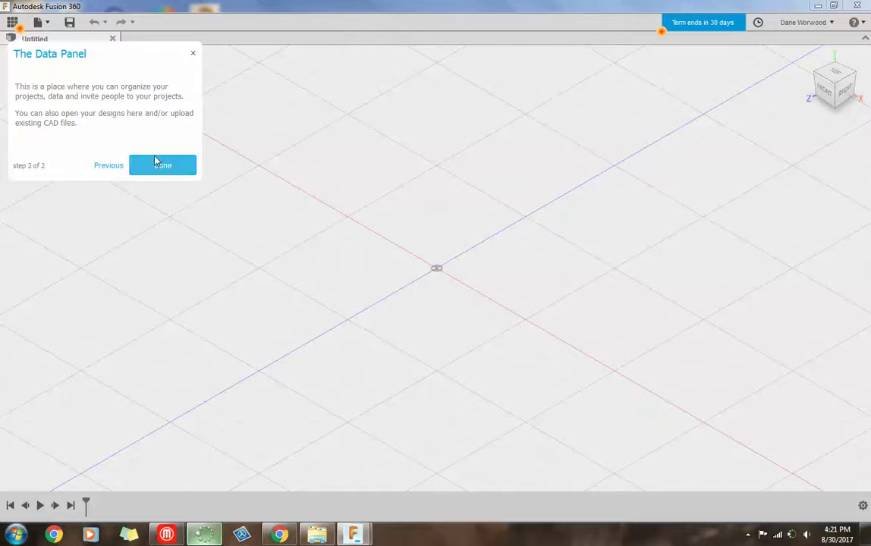
pyautogui.click(156, 161)
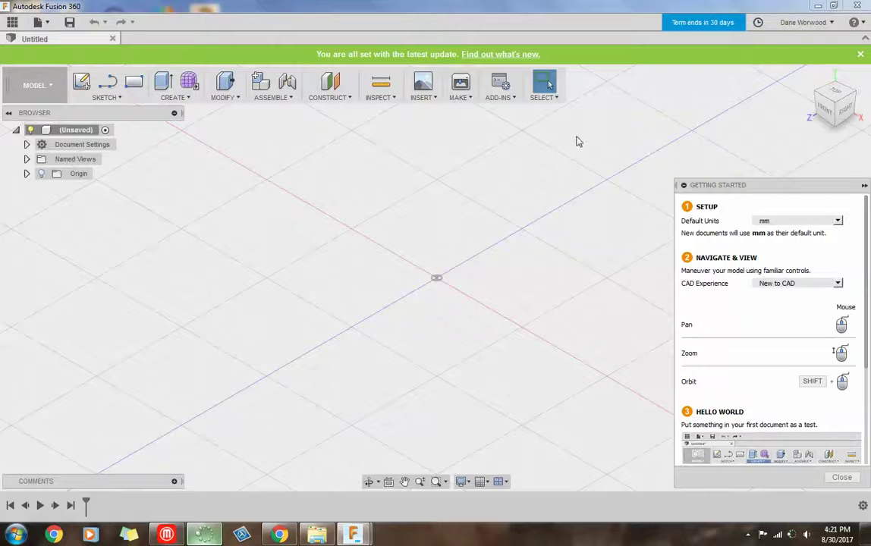
# - From the 30-day term notice, submit the Student/Educator licence signup with accepted terms, then close the confirmation
pyautogui.click(704, 28)
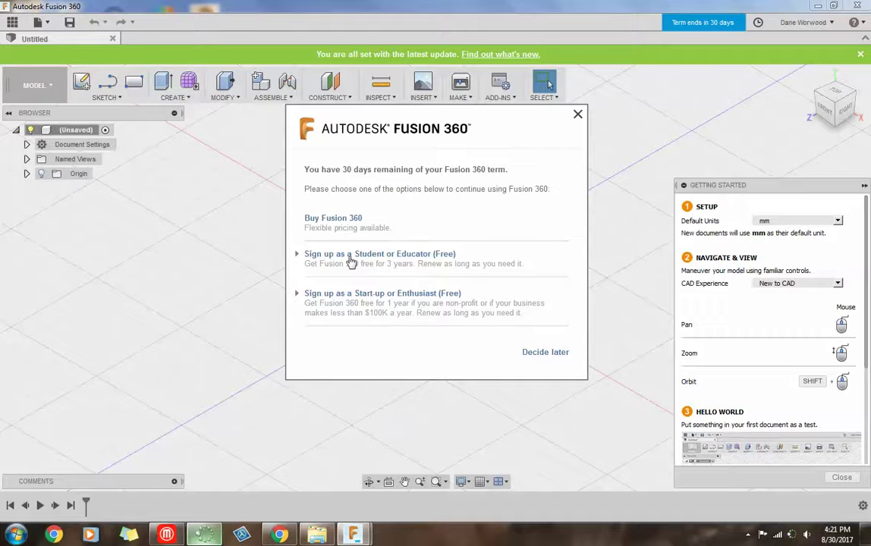
pyautogui.click(351, 258)
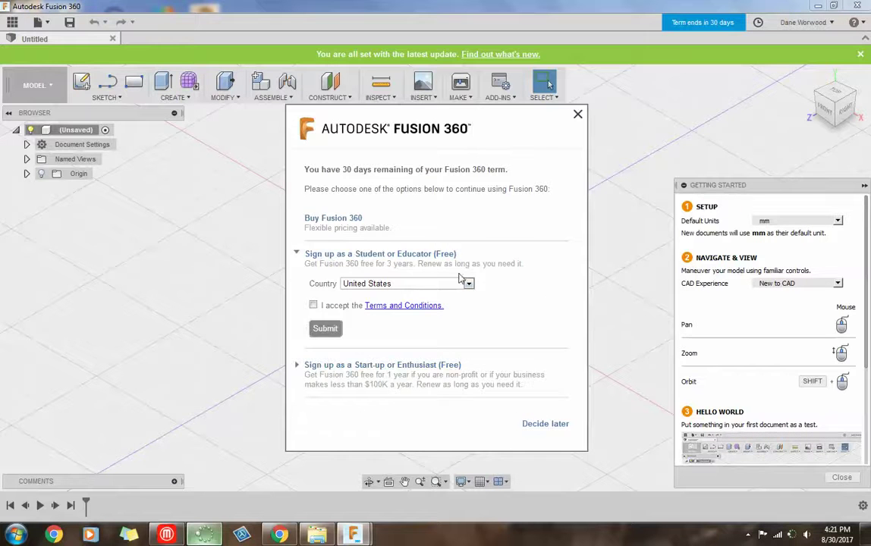
pyautogui.click(314, 305)
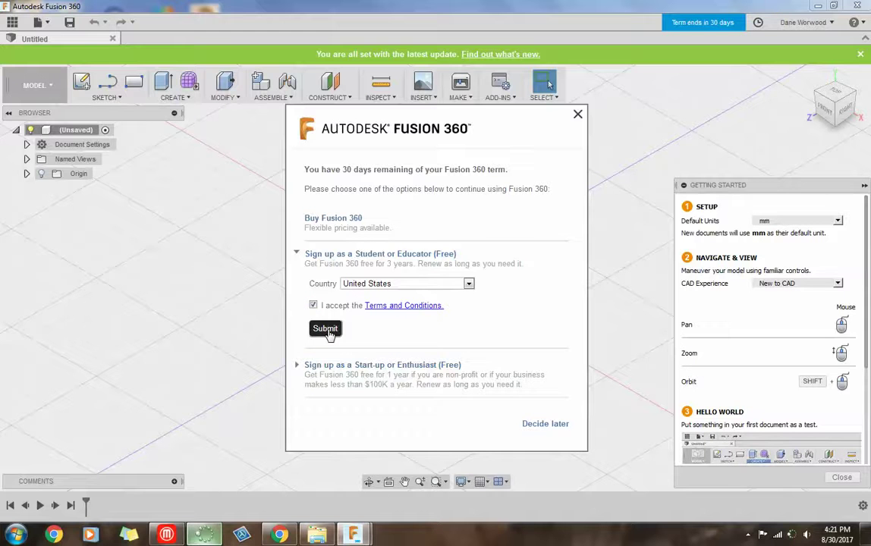
pyautogui.click(326, 330)
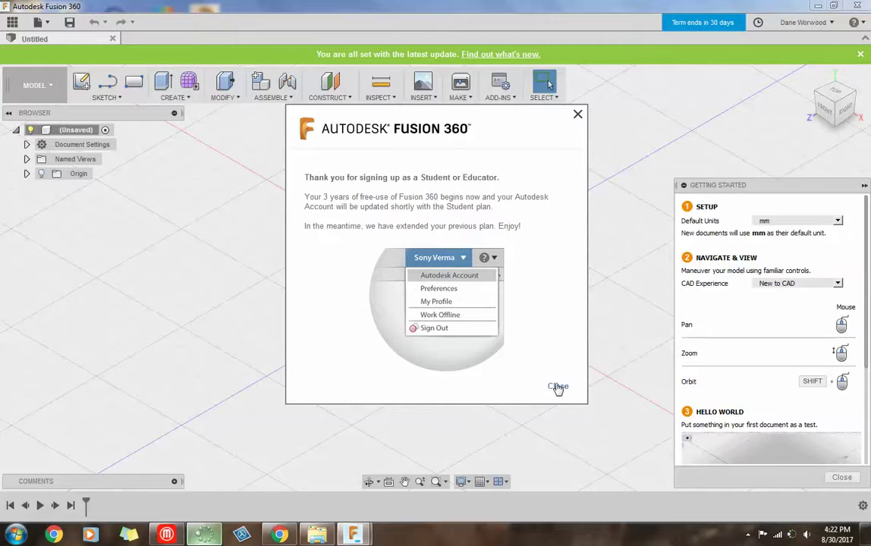
pyautogui.click(559, 388)
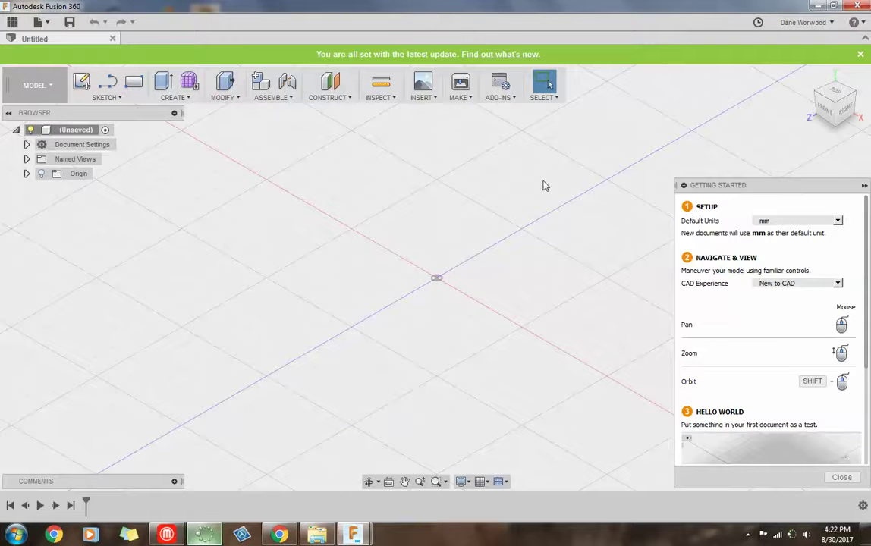